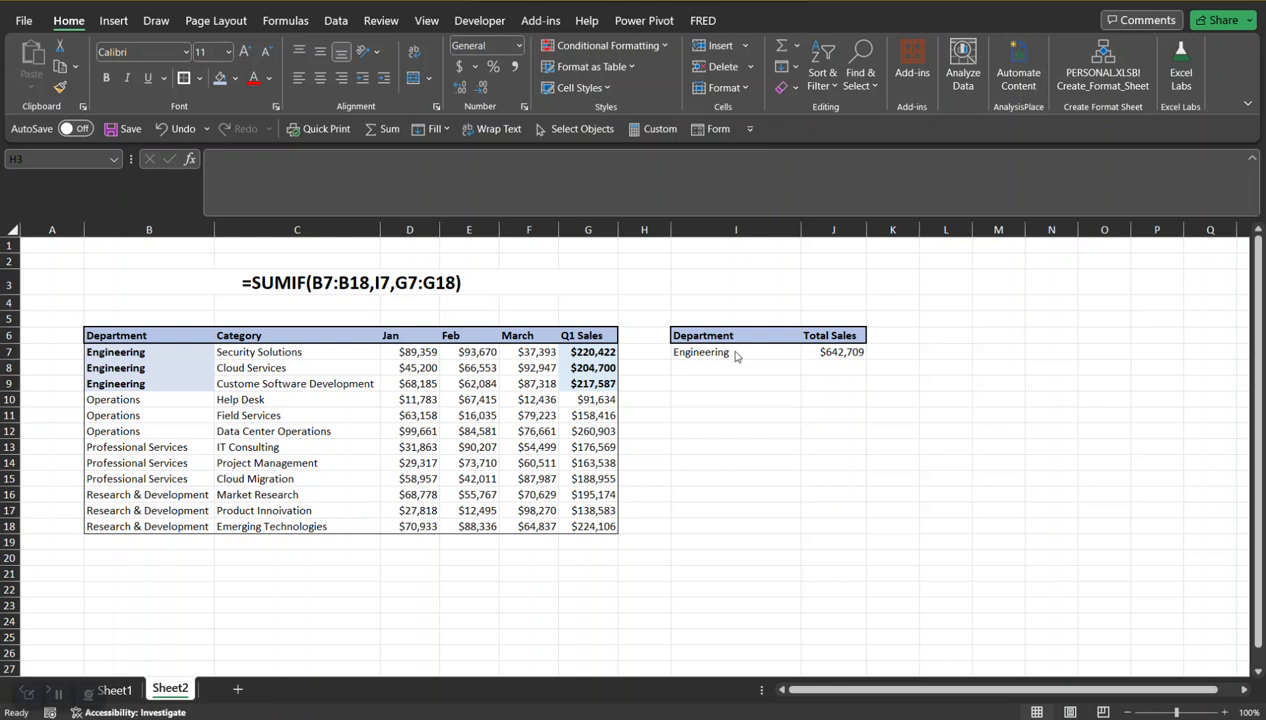
# Step: Choose Operations from the department dropdown in cell I7
pyautogui.press('Escape')
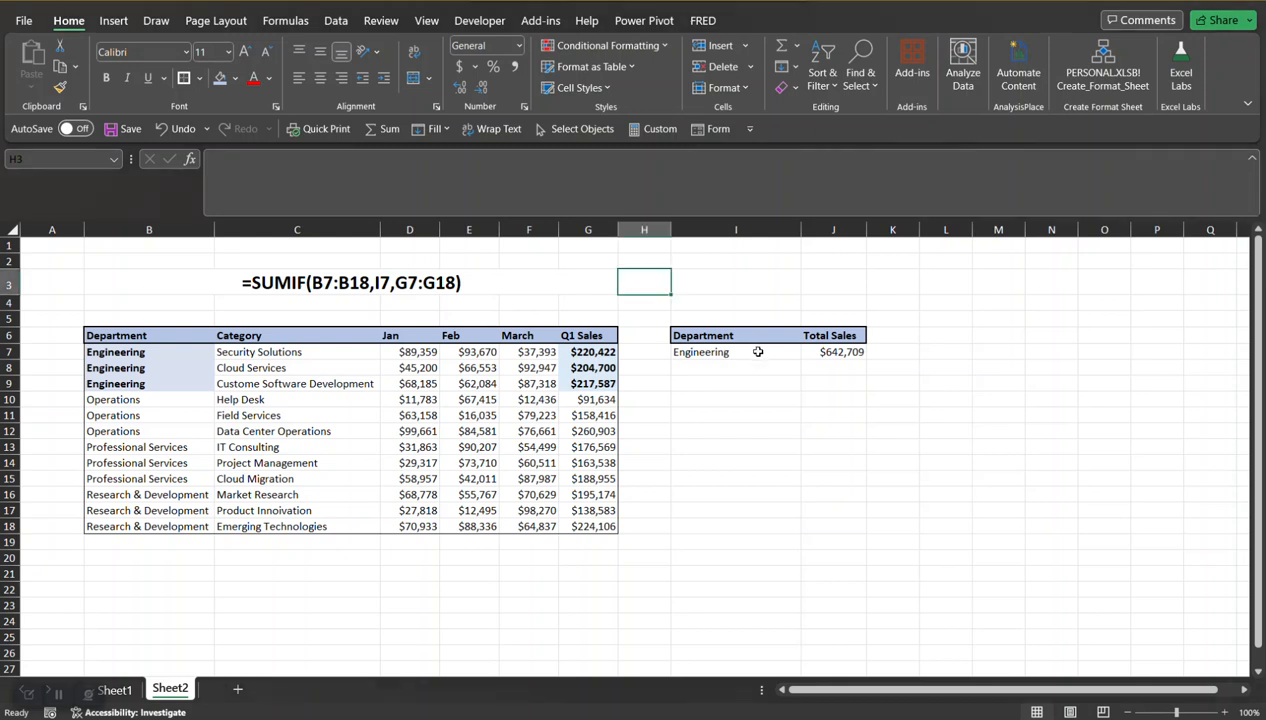
pyautogui.click(757, 351)
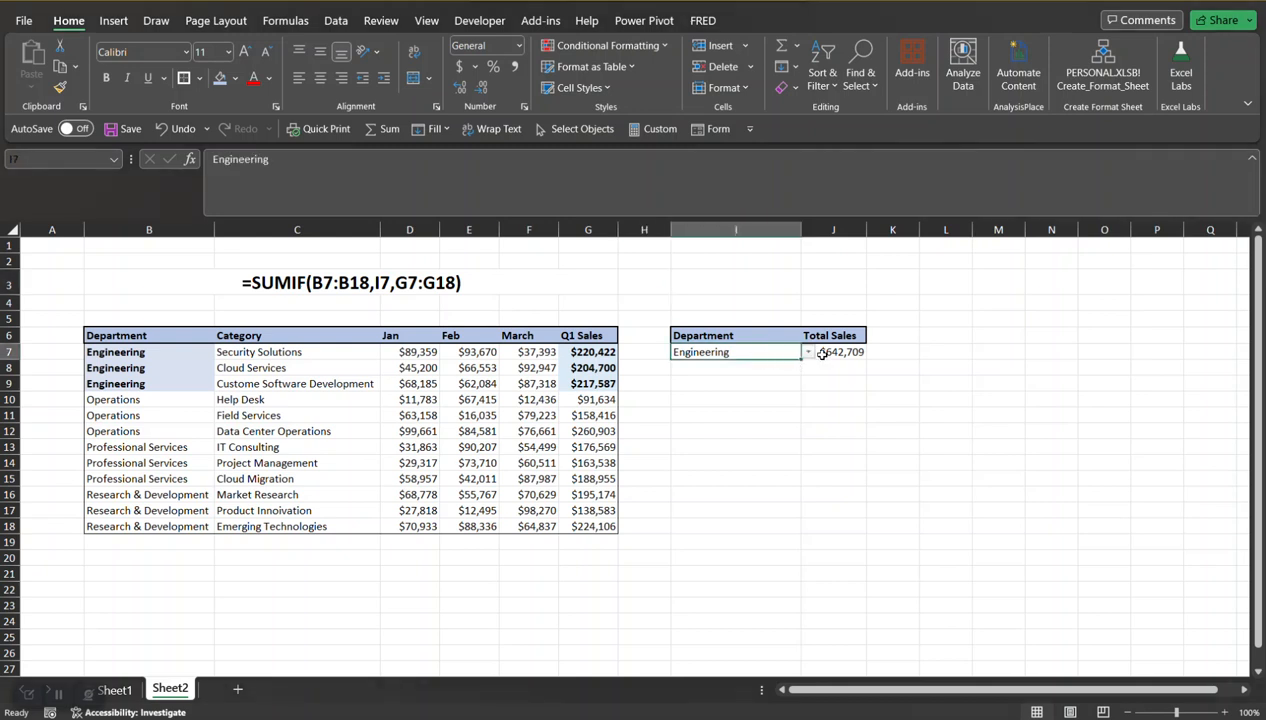
pyautogui.click(808, 352)
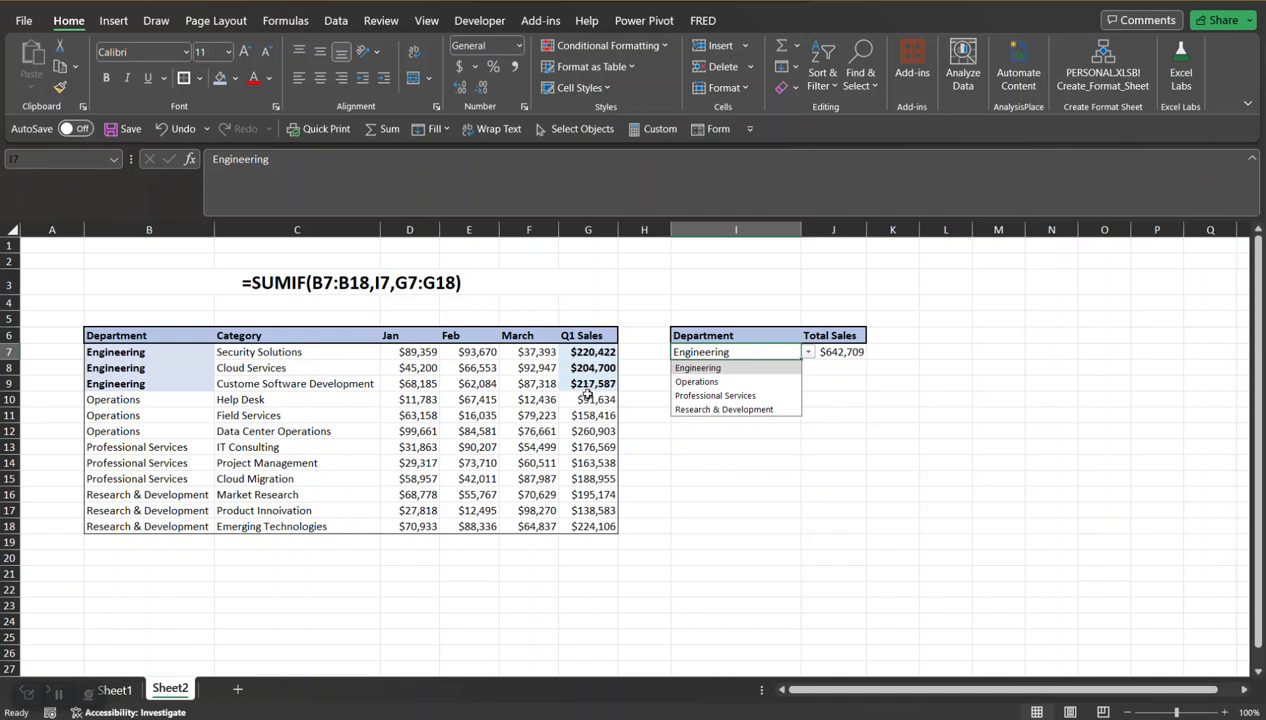
pyautogui.click(807, 354)
pyautogui.click(808, 357)
pyautogui.click(757, 385)
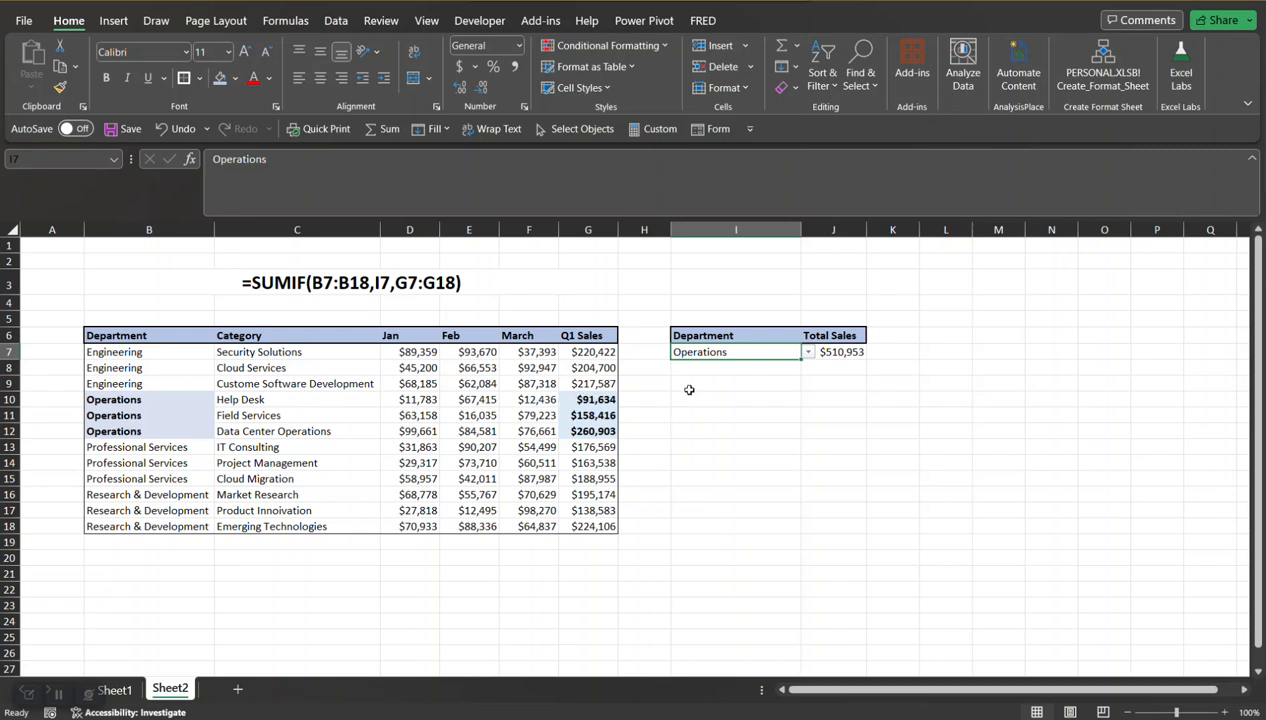
# Step: Select the Operations Q1 Sales cells G10:G12 and compare their sum with the Total Sales result in J7
pyautogui.moveTo(596, 399); pyautogui.dragTo(596, 431)
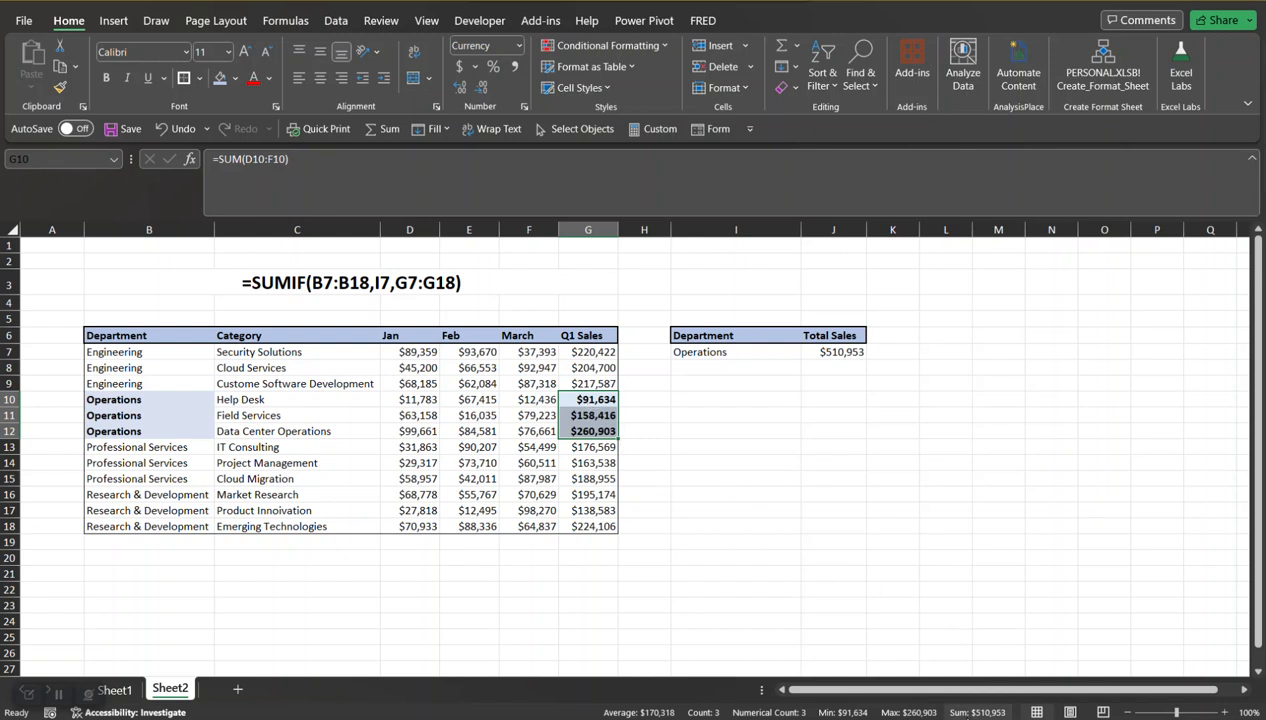
pyautogui.click(966, 713)
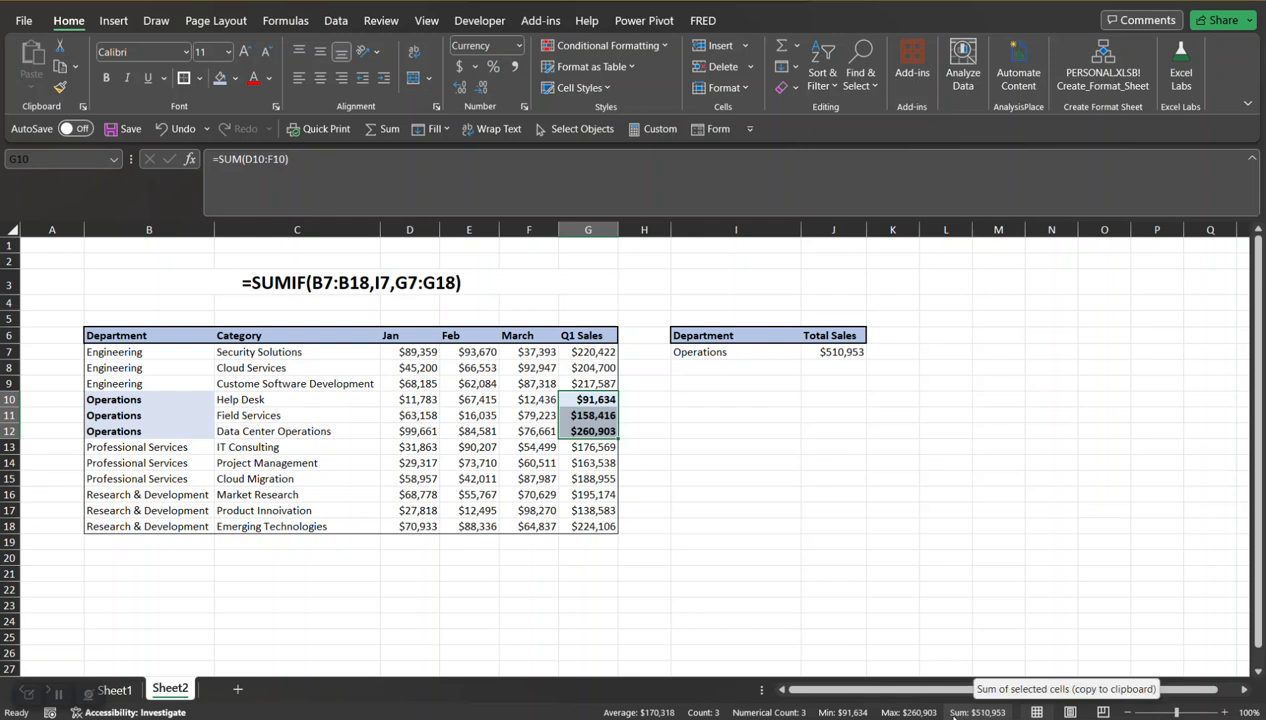
pyautogui.click(724, 350)
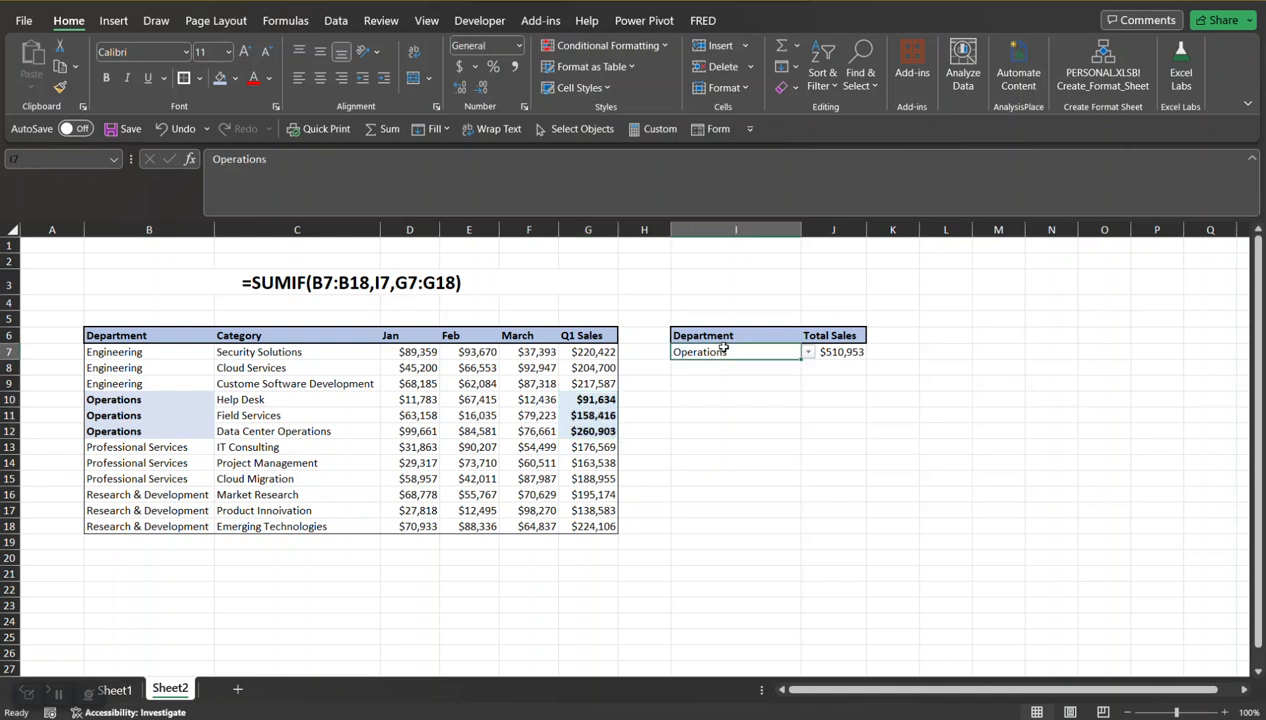
pyautogui.click(836, 347)
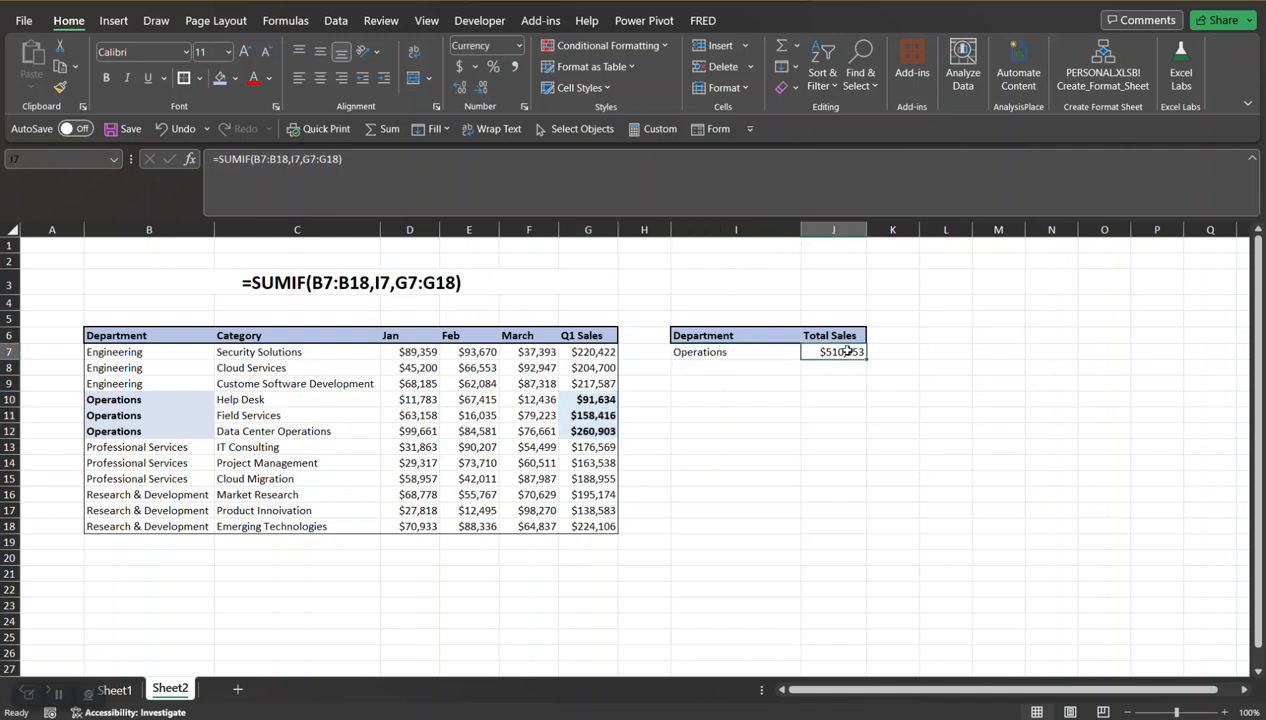
# Step: Edit the Total Sales formula in J7, deleting its arguments back to =SUMIF(
pyautogui.click(358, 152)
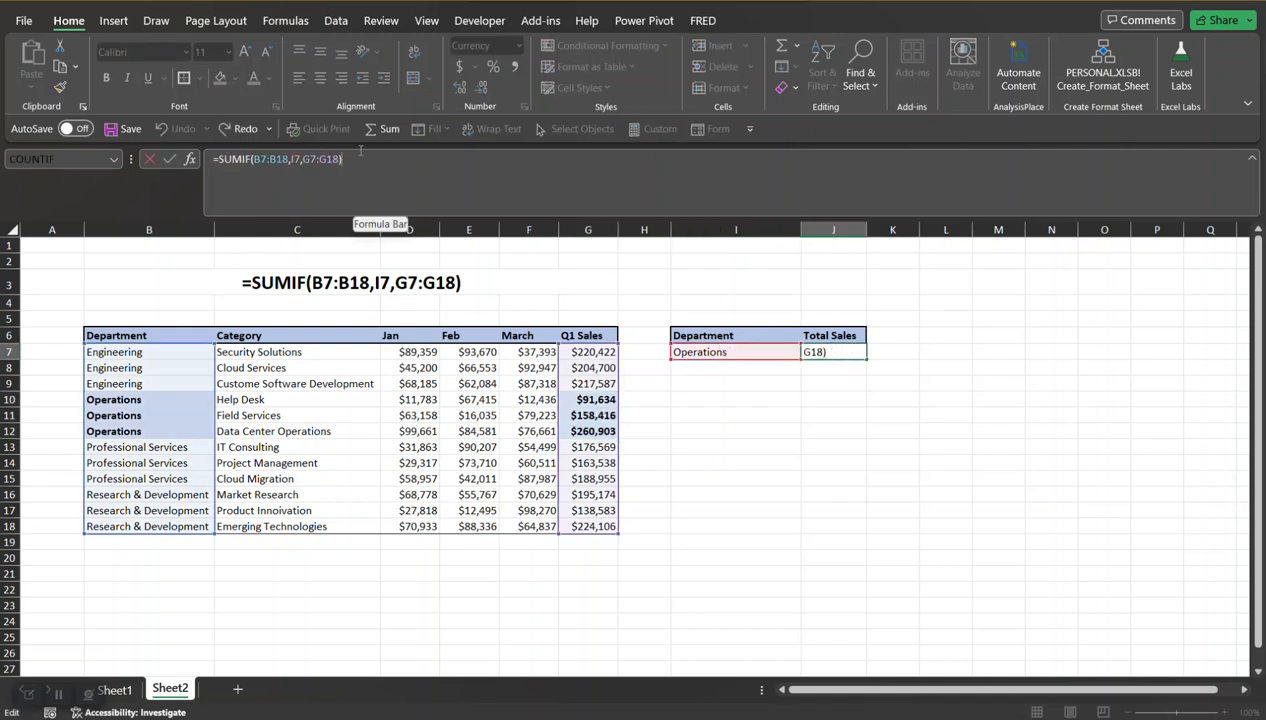
pyautogui.press('BackSpace')
pyautogui.press('BackSpace')
pyautogui.press('BackSpace')
pyautogui.press('BackSpace')
pyautogui.press('BackSpace')
pyautogui.press('BackSpace')
pyautogui.press('BackSpace')
pyautogui.press('BackSpace')
pyautogui.press('BackSpace')
pyautogui.press('BackSpace')
pyautogui.press('BackSpace')
pyautogui.press('BackSpace')
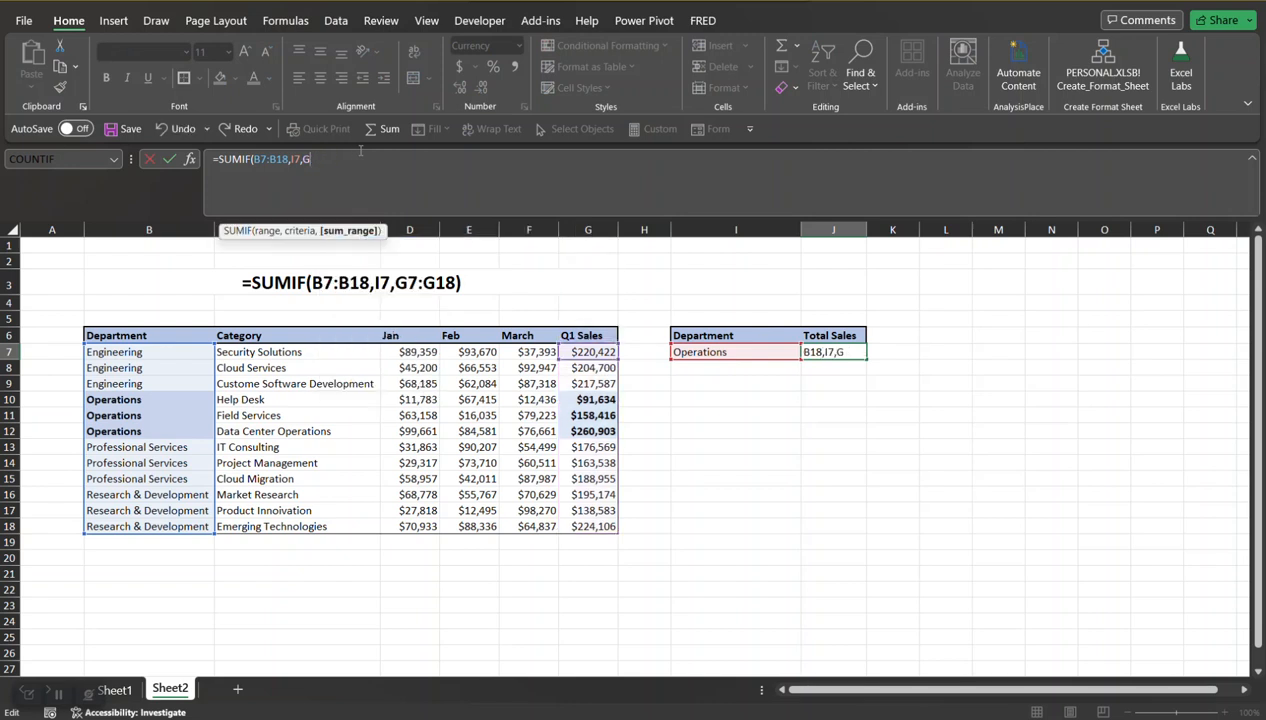
pyautogui.press('BackSpace')
pyautogui.press('BackSpace')
pyautogui.press('BackSpace')
pyautogui.press('BackSpace')
pyautogui.press('BackSpace')
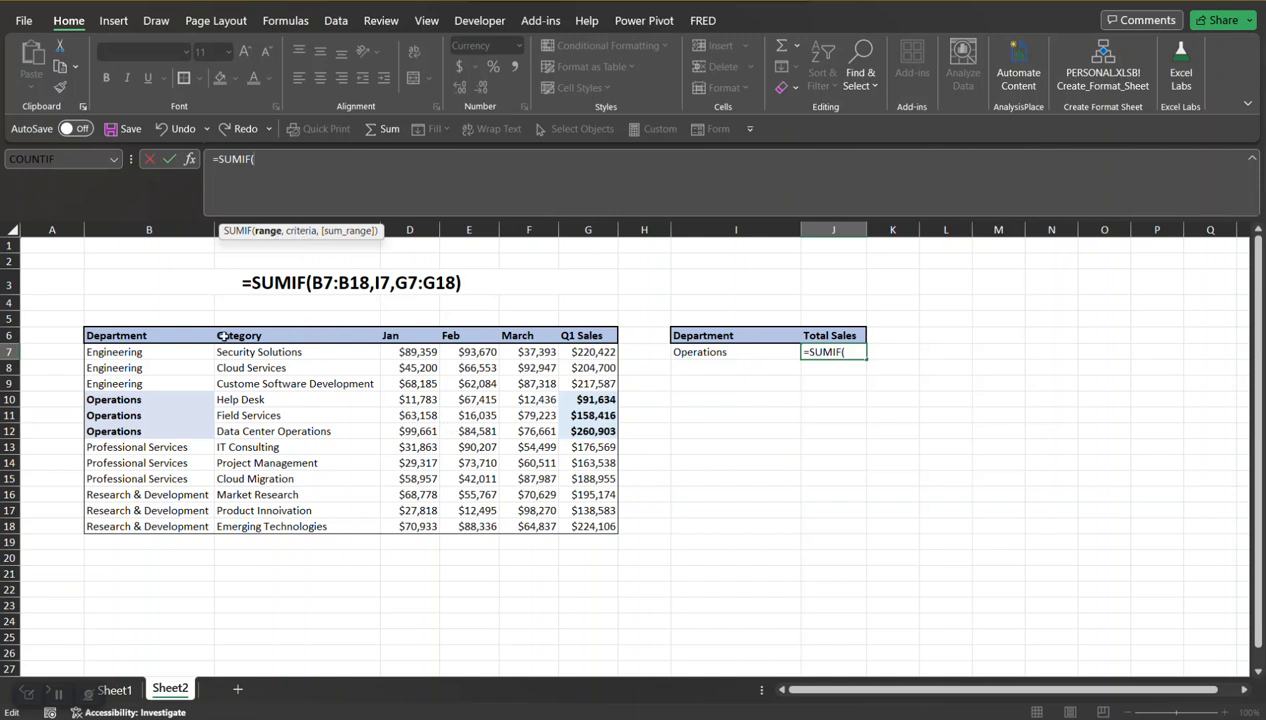
# Step: Rebuild the SUMIF arguments with range B7:B18, criteria I7 and sum range G7:G18, and confirm the formula
pyautogui.moveTo(128, 352); pyautogui.dragTo(136, 526)
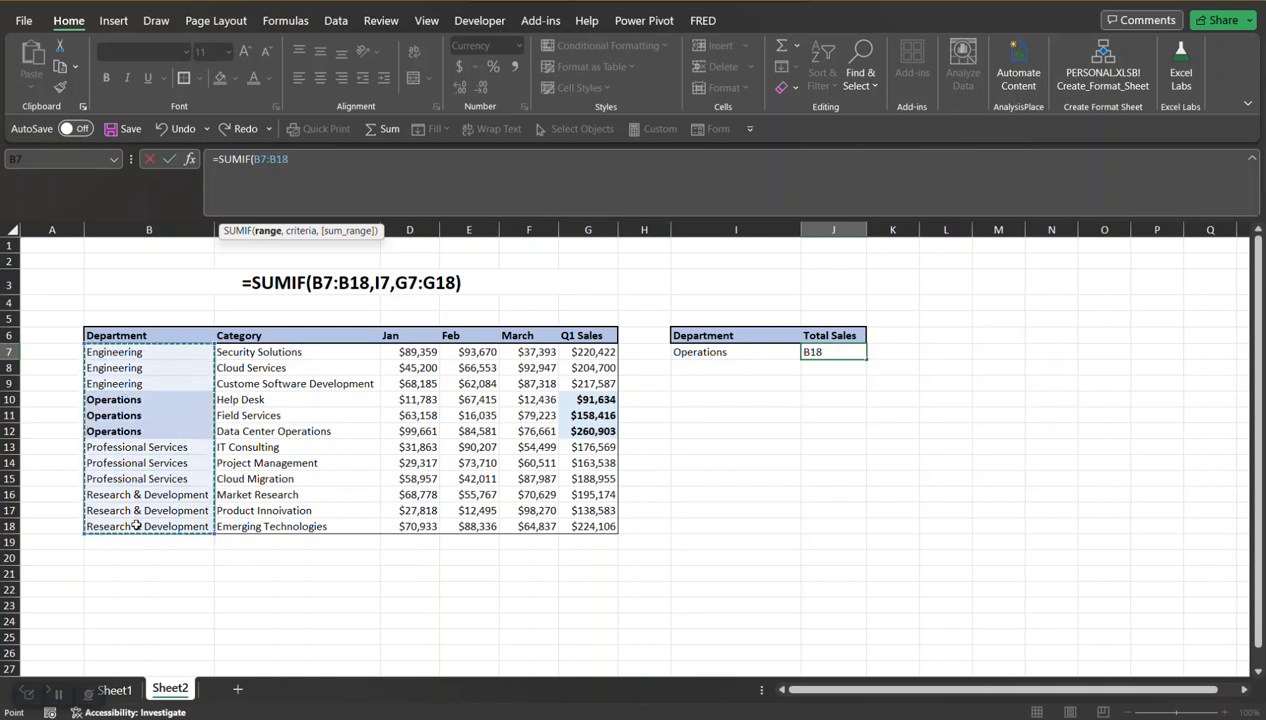
pyautogui.write(',')
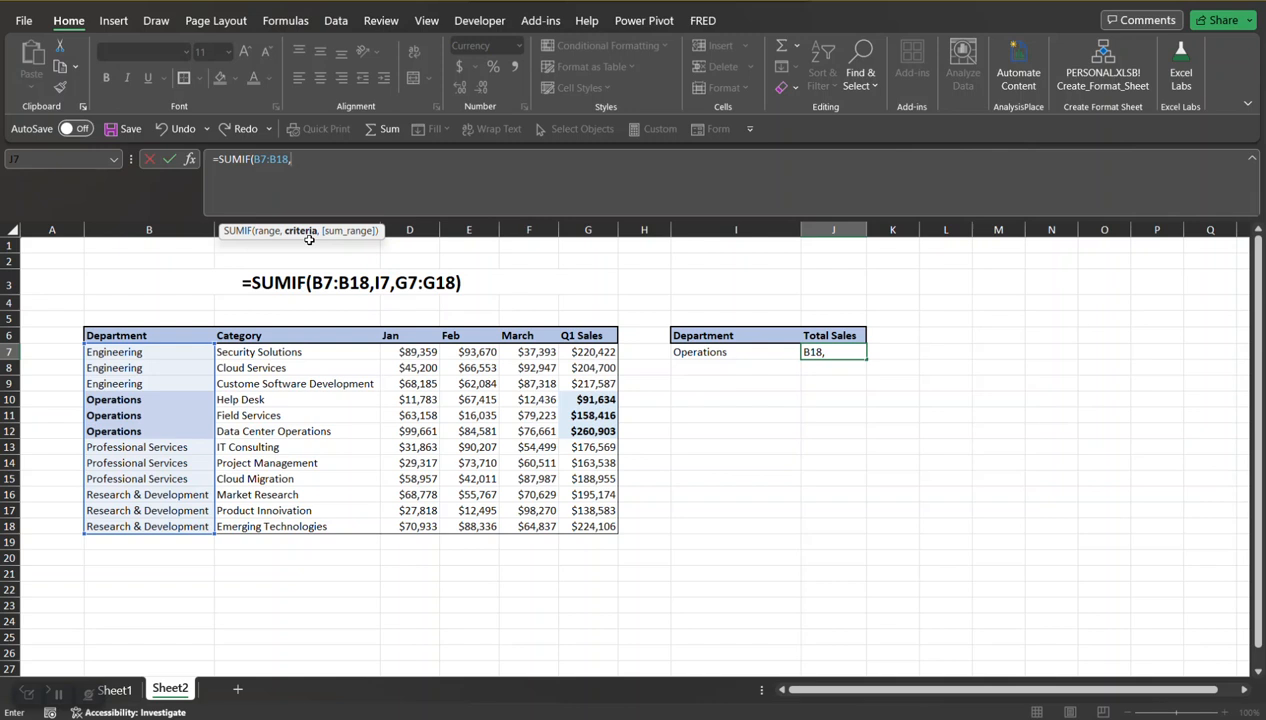
pyautogui.click(716, 353)
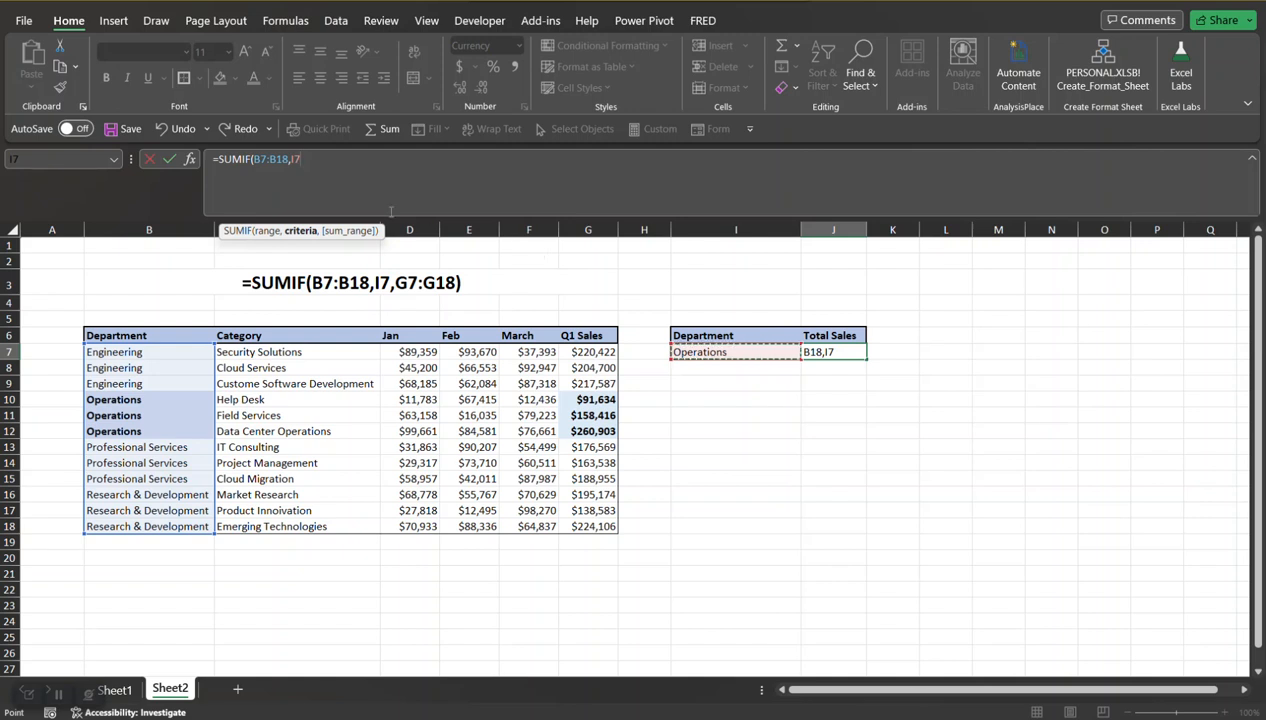
pyautogui.write(',')
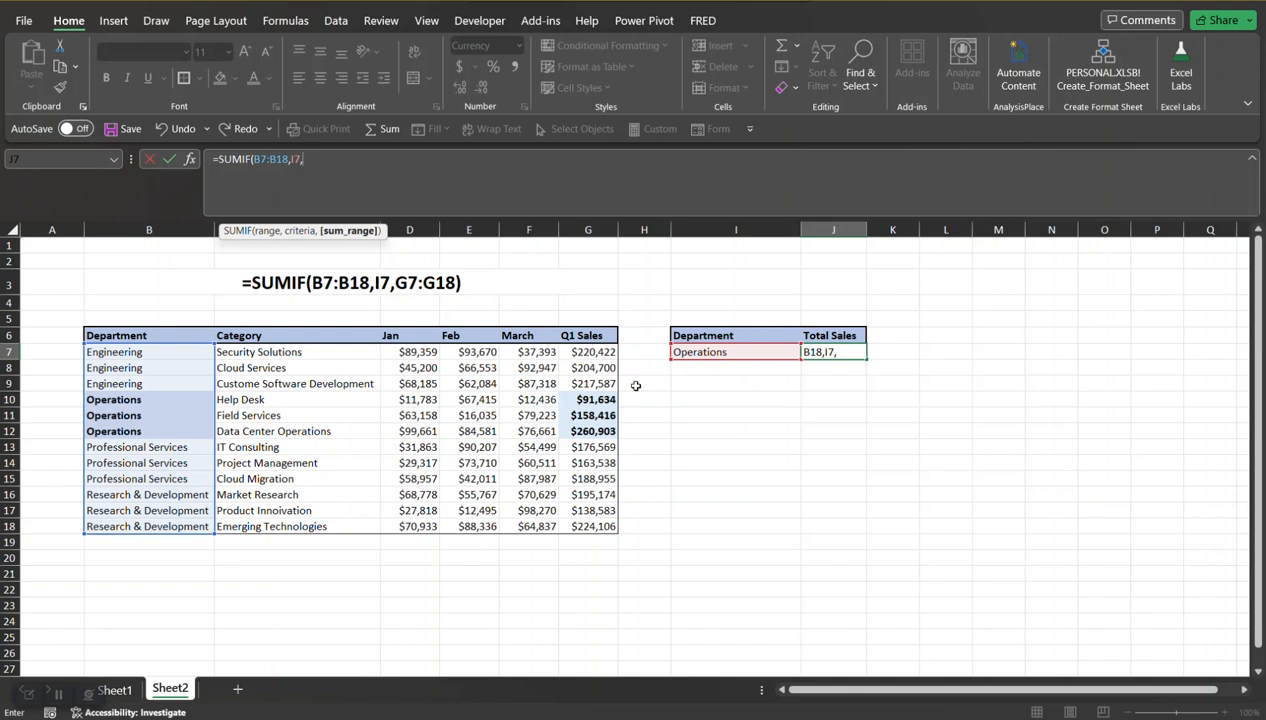
pyautogui.click(590, 352)
pyautogui.moveTo(590, 352); pyautogui.dragTo(588, 527)
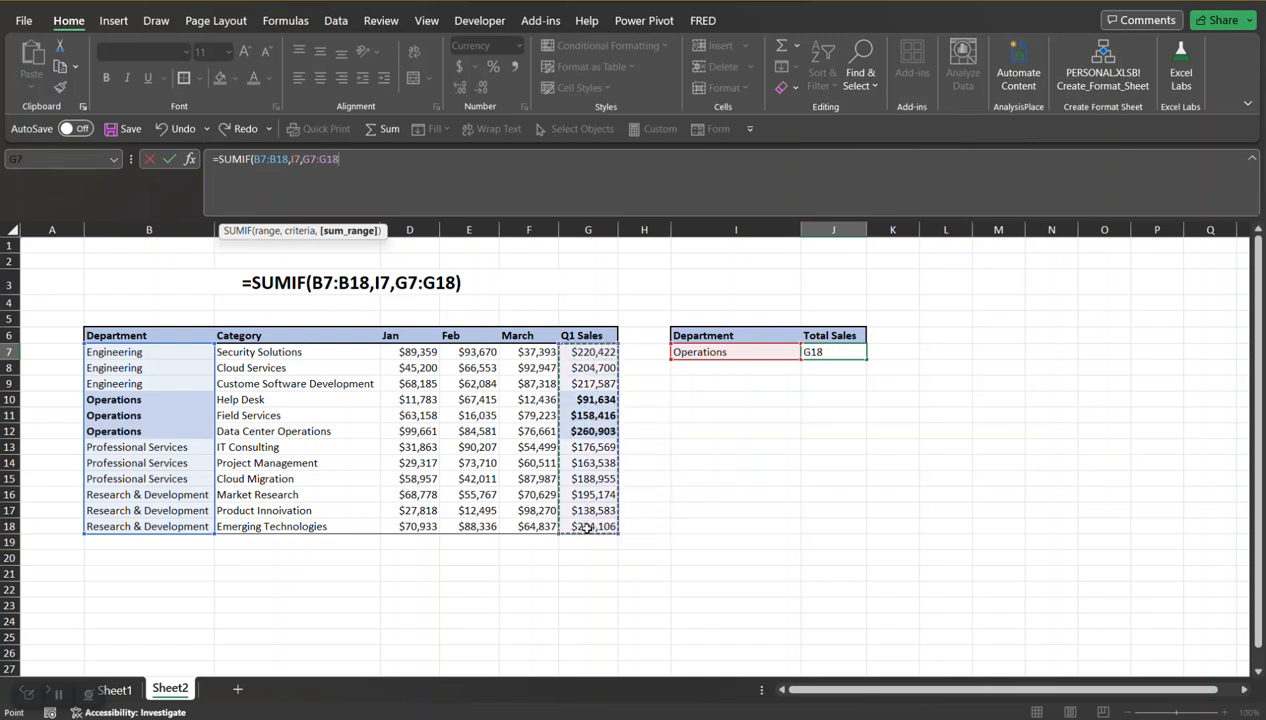
pyautogui.write(')')
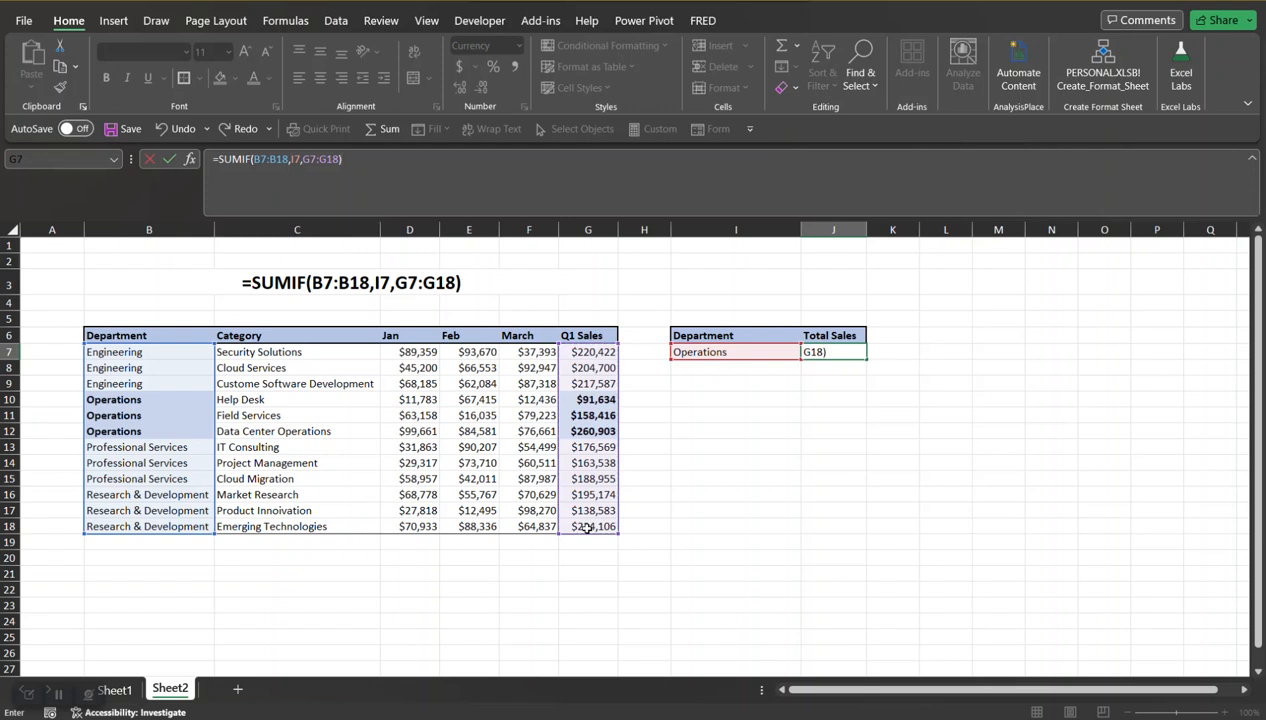
pyautogui.press('Return')
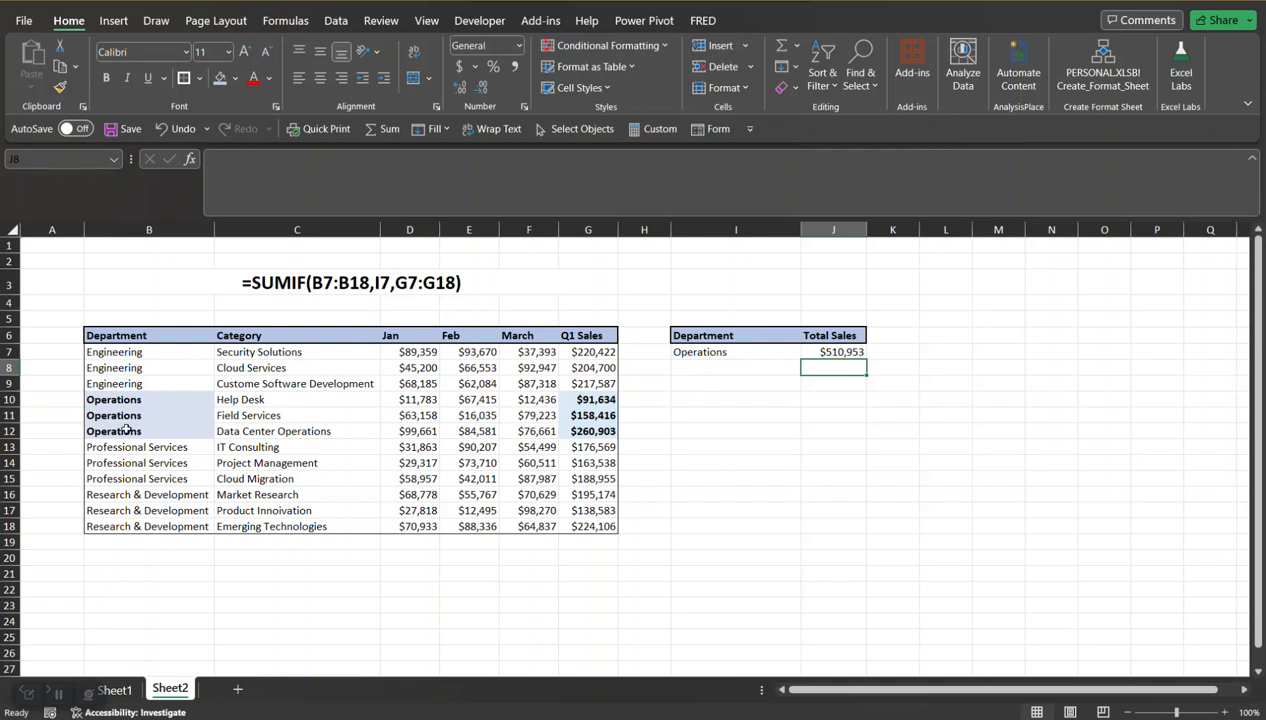
# Step: Choose Engineering from the dropdown in I7 and select the Engineering Q1 Sales cells G7:G9 to check the total
pyautogui.click(757, 348)
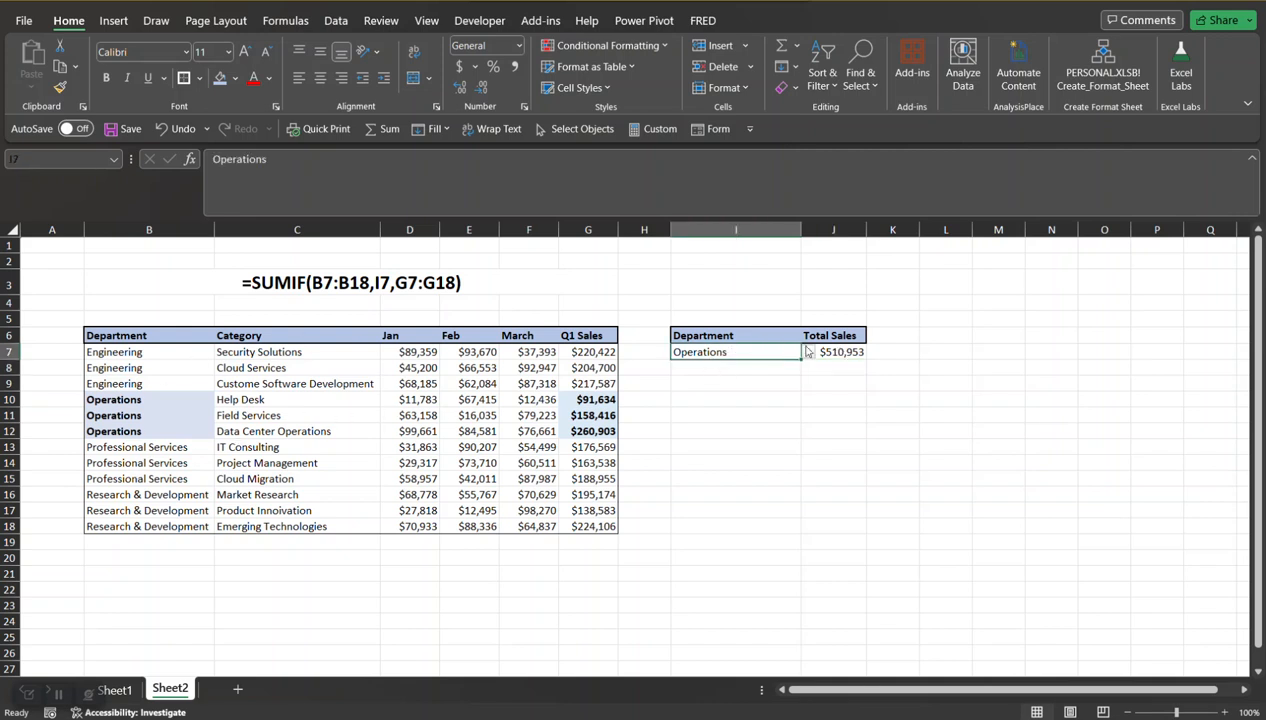
pyautogui.click(807, 352)
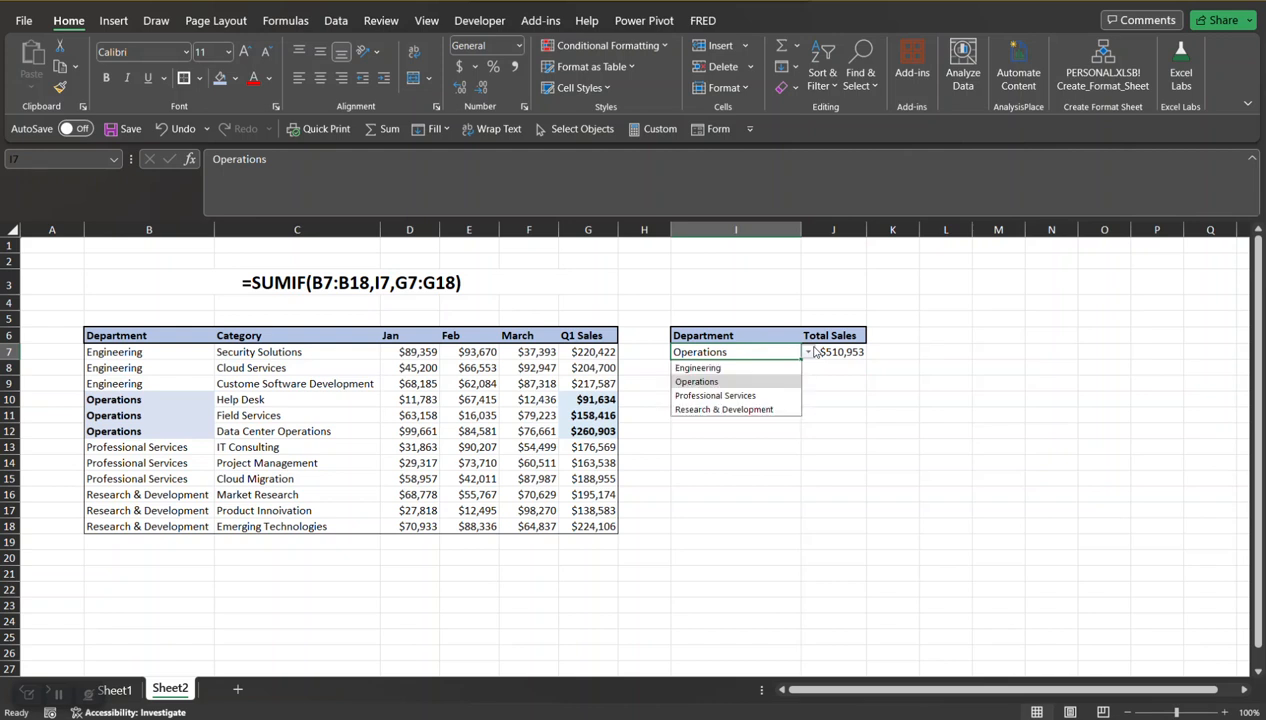
pyautogui.click(752, 368)
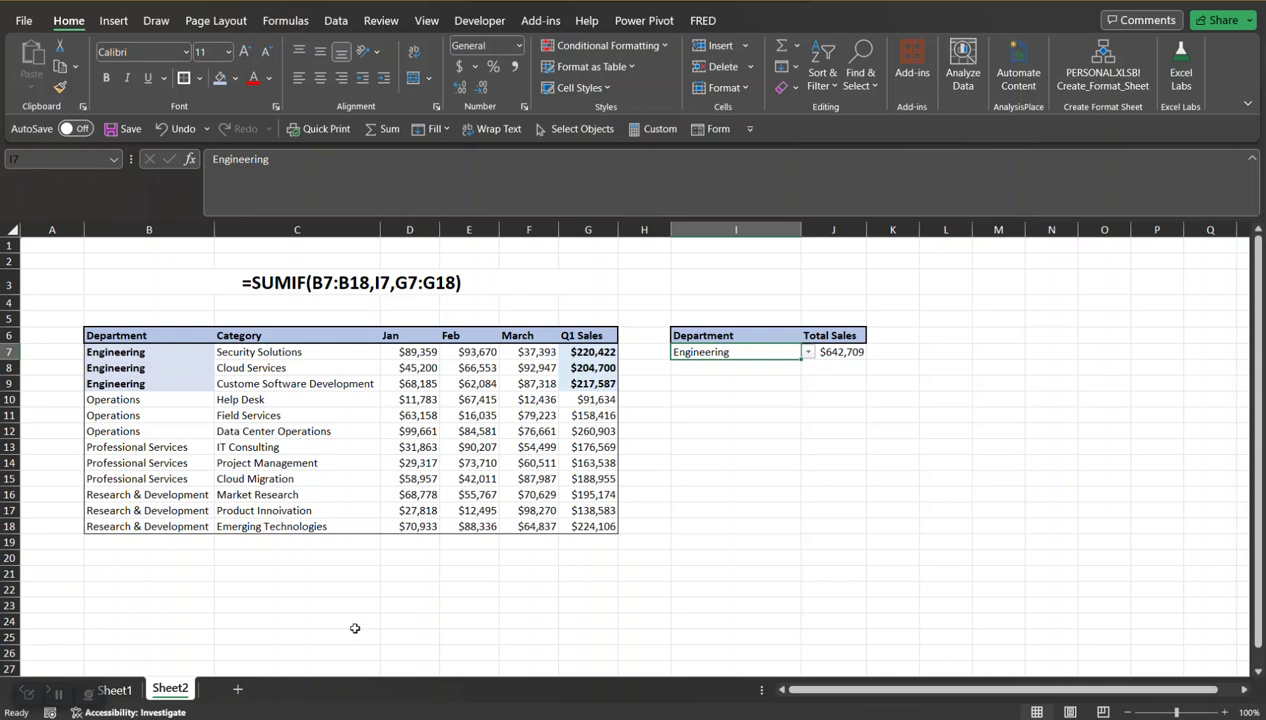
pyautogui.moveTo(585, 350); pyautogui.dragTo(589, 384)
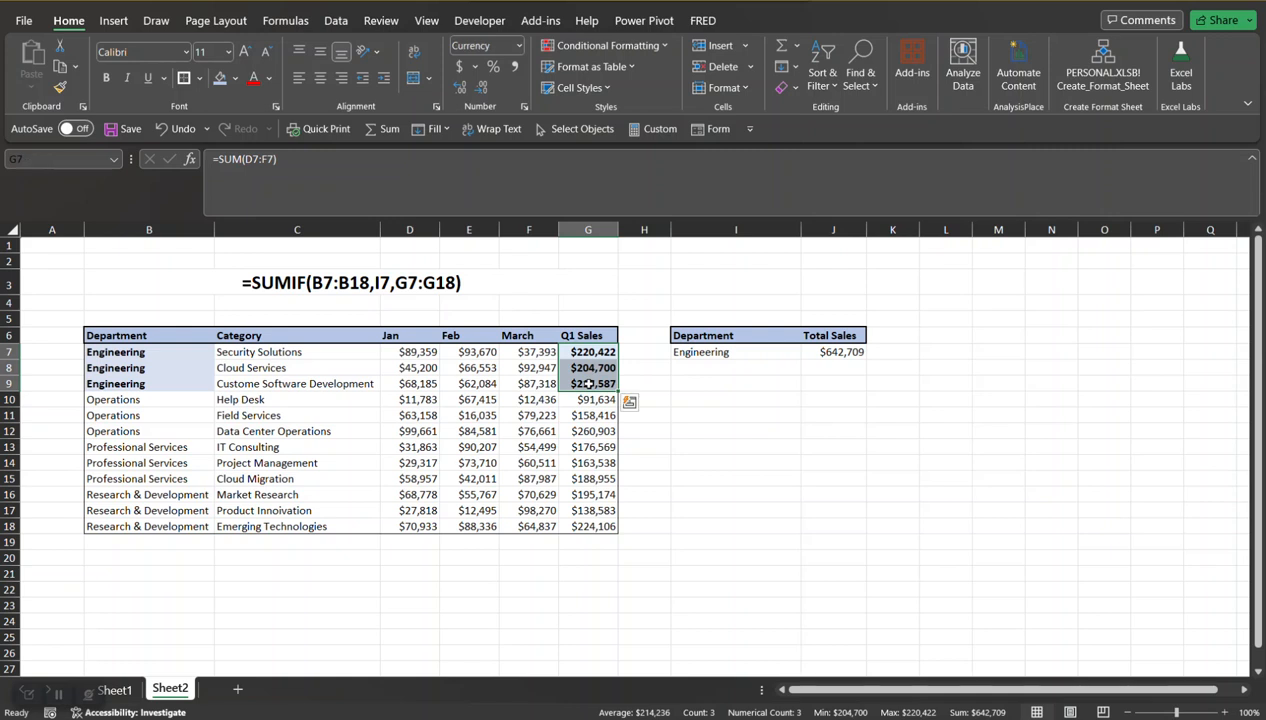